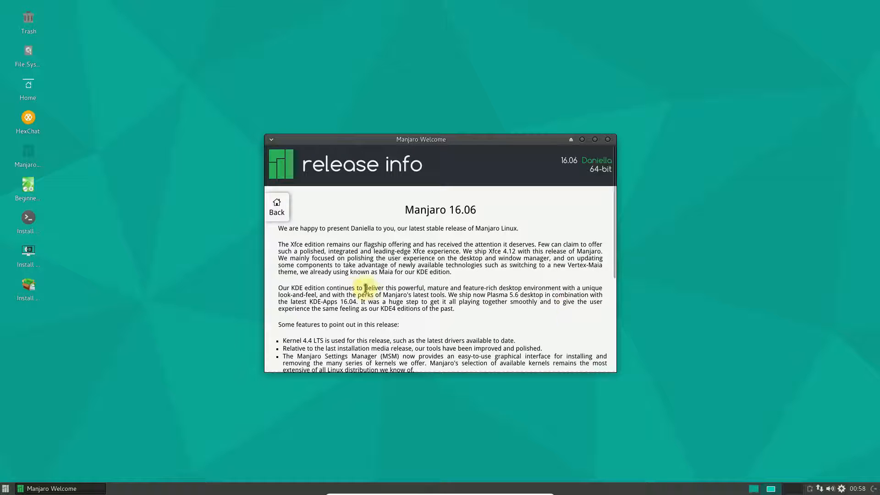
Read through the Manjaro 16.06 release notes and close the welcome window.
{"action": "scroll", "coordinate": [514, 324], "scroll_direction": "down", "scroll_amount": 2}
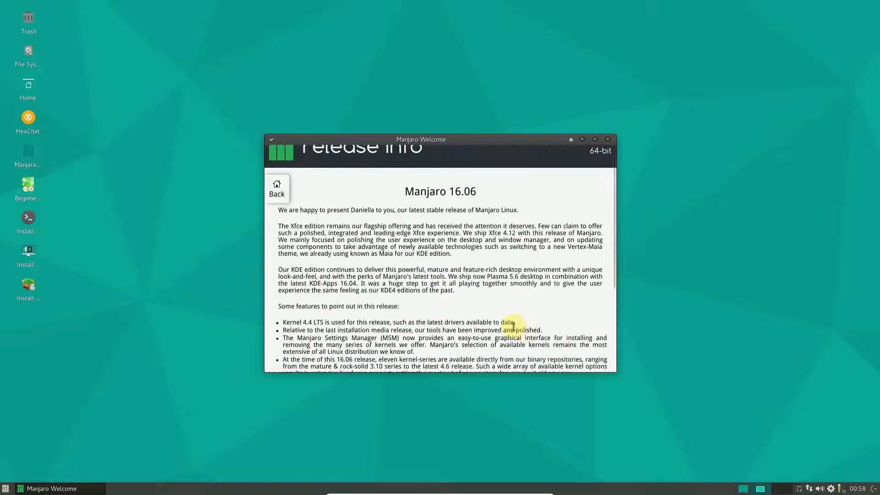
{"action": "scroll", "coordinate": [513, 326], "scroll_direction": "down", "scroll_amount": 1}
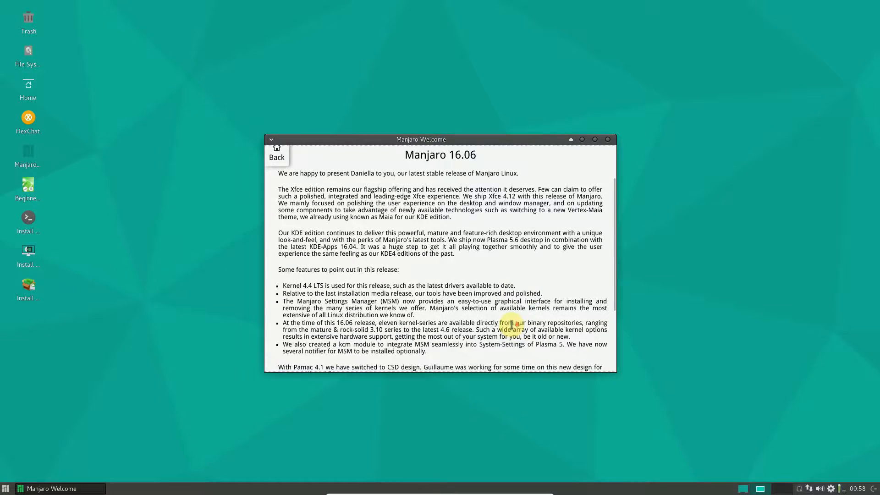
{"action": "scroll", "coordinate": [511, 325], "scroll_direction": "down", "scroll_amount": 2}
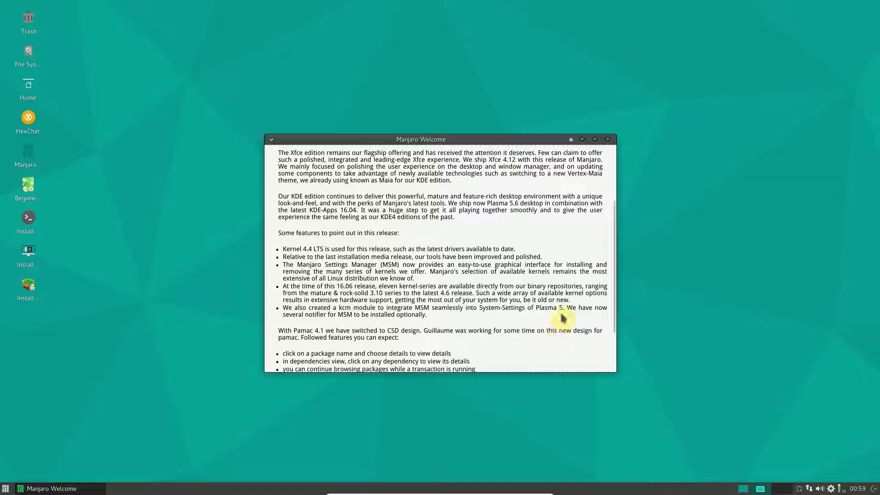
{"action": "scroll", "coordinate": [583, 308], "scroll_direction": "down", "scroll_amount": 3}
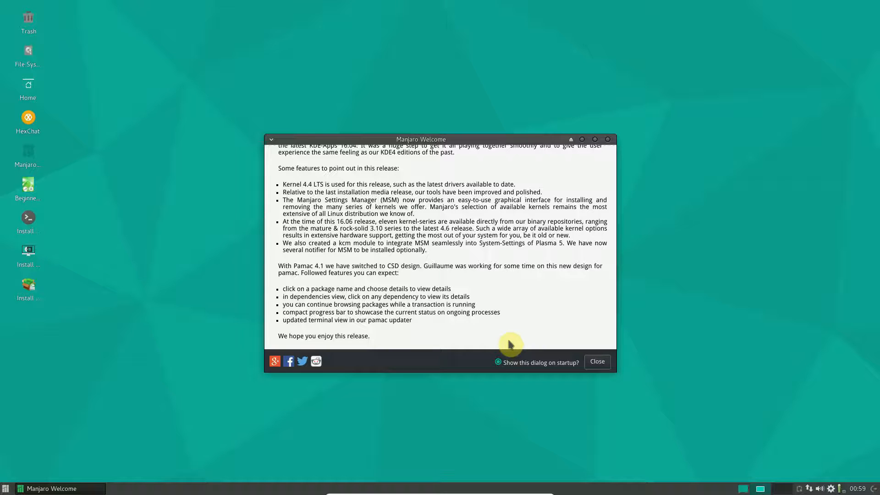
{"action": "left_click", "coordinate": [597, 362]}
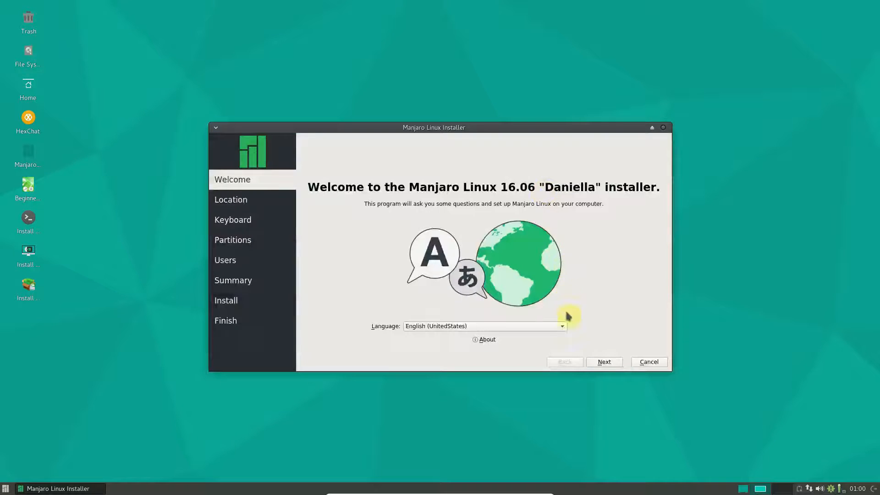
Keep the installer language as English (UnitedStates) and continue to the location page.
{"action": "left_click", "coordinate": [564, 327]}
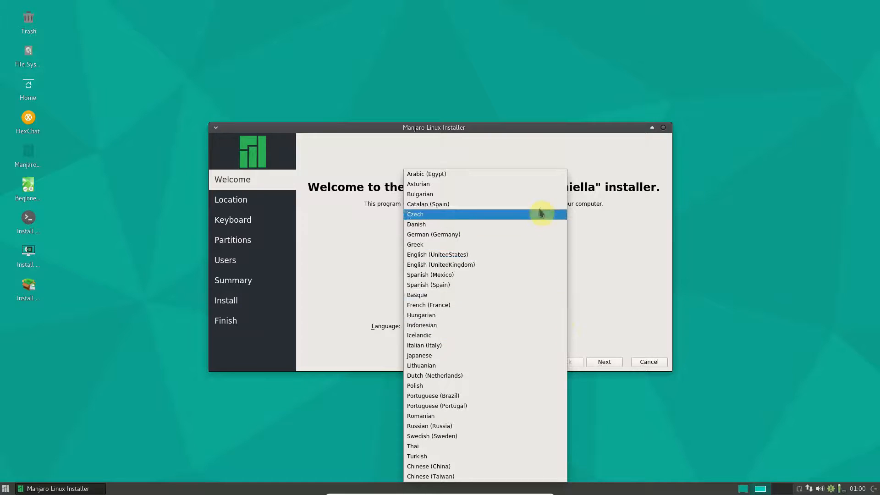
{"action": "left_click", "coordinate": [504, 259]}
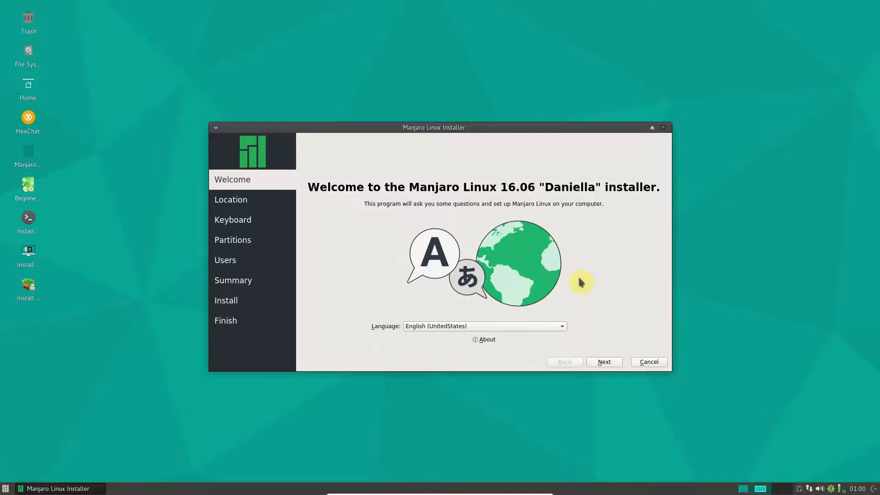
{"action": "left_click", "coordinate": [604, 362]}
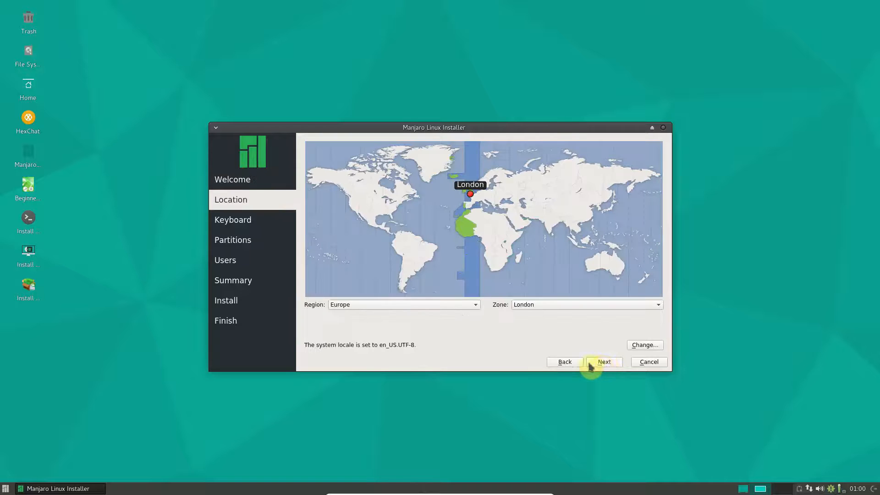
Set the time zone region to America and the zone to Toronto, then continue.
{"action": "left_click", "coordinate": [435, 308]}
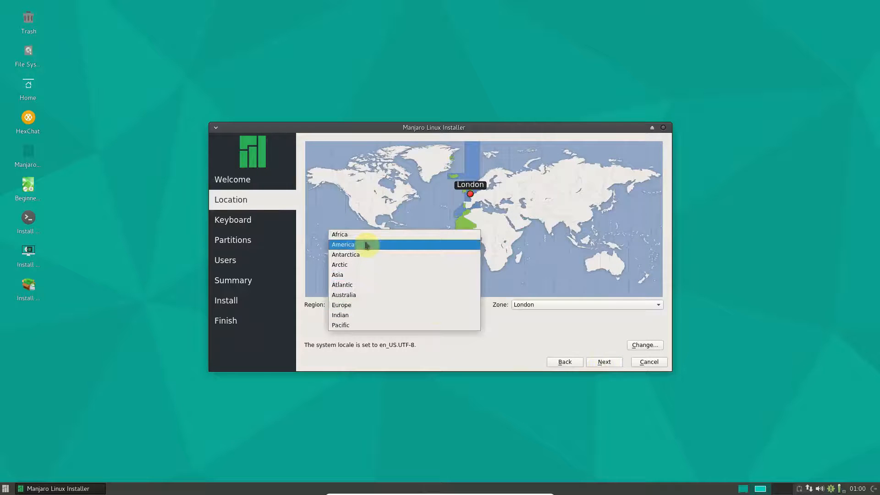
{"action": "left_click", "coordinate": [365, 243]}
{"action": "left_click", "coordinate": [594, 304]}
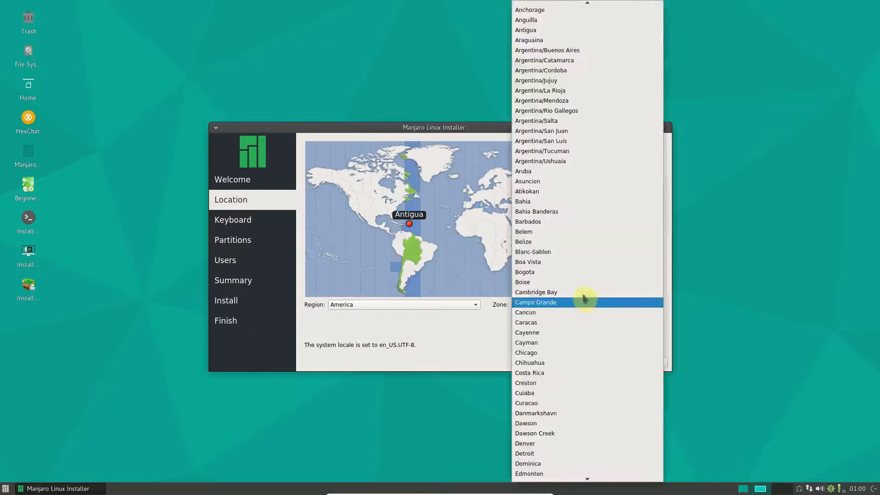
{"action": "scroll", "coordinate": [577, 215], "scroll_direction": "down", "scroll_amount": 1}
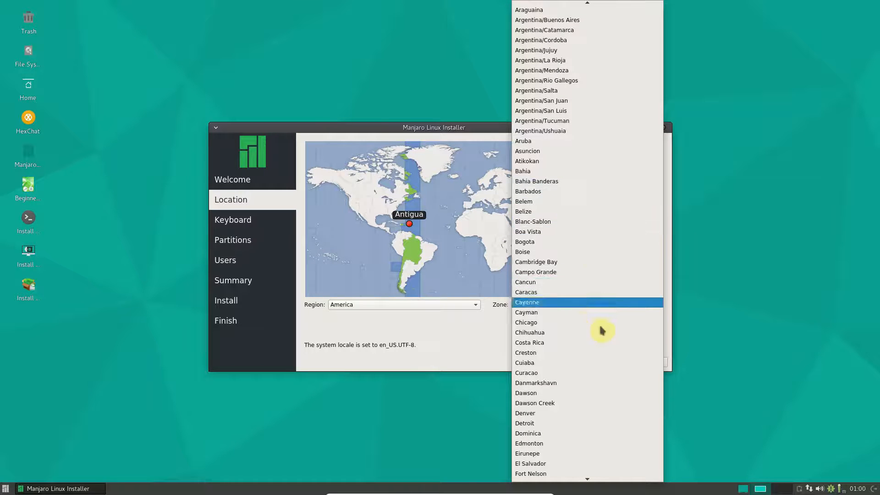
{"action": "scroll", "coordinate": [594, 333], "scroll_direction": "down", "scroll_amount": 3}
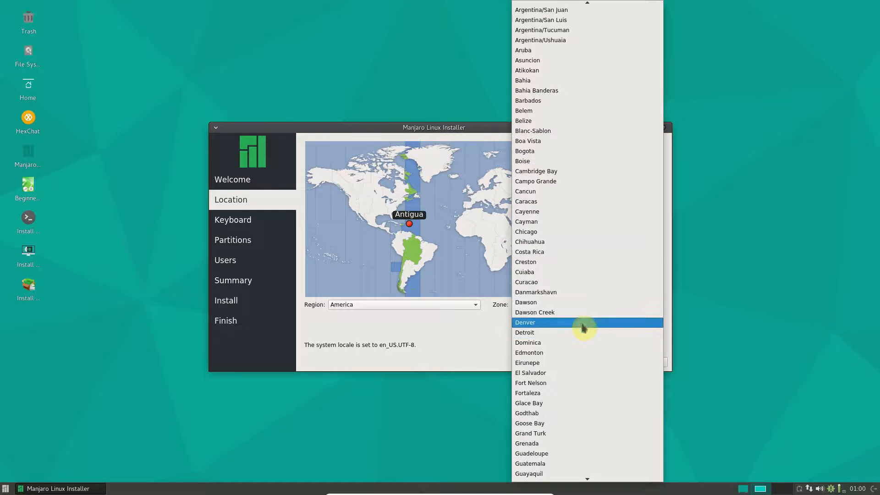
{"action": "scroll", "coordinate": [626, 336], "scroll_direction": "down", "scroll_amount": 12}
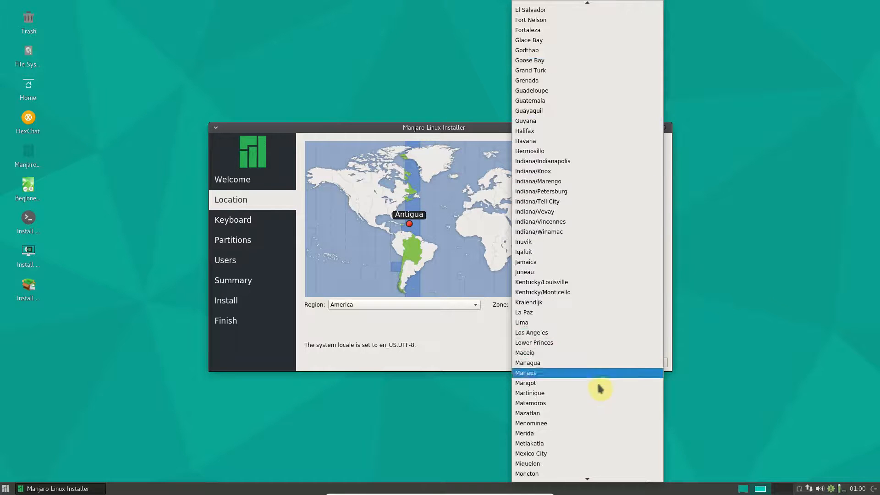
{"action": "scroll", "coordinate": [599, 395], "scroll_direction": "down", "scroll_amount": 5}
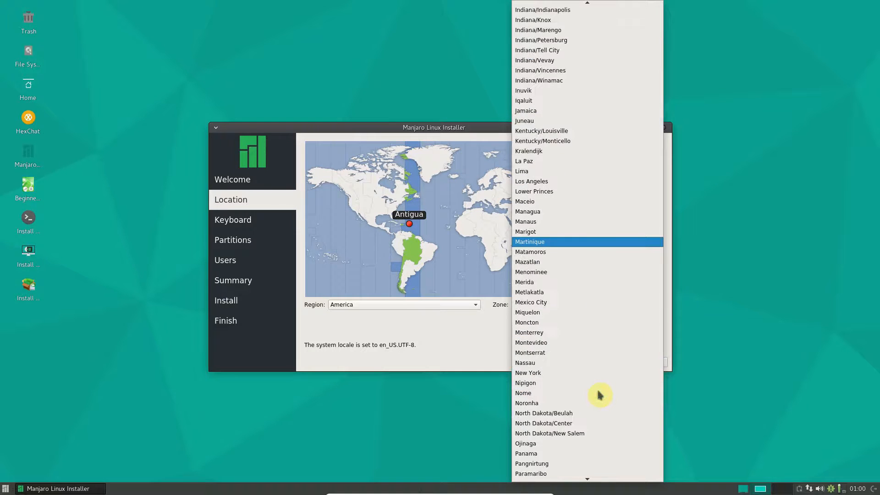
{"action": "scroll", "coordinate": [613, 368], "scroll_direction": "down", "scroll_amount": 5}
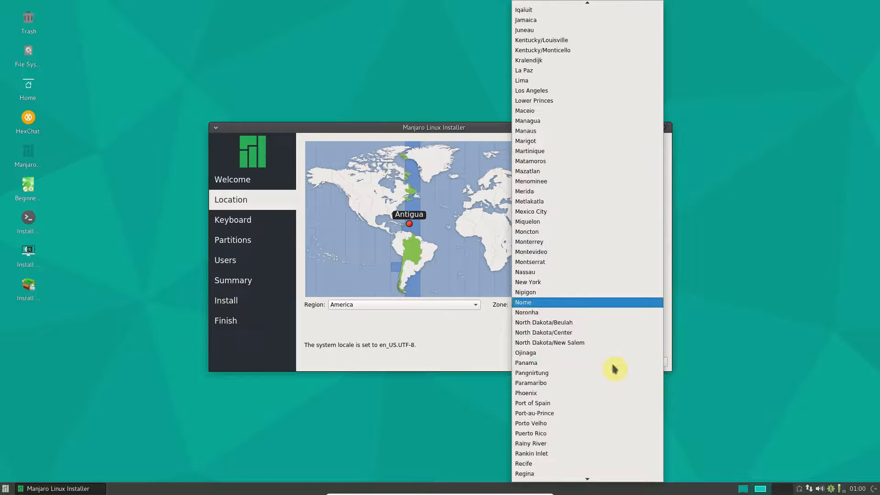
{"action": "scroll", "coordinate": [601, 412], "scroll_direction": "down", "scroll_amount": 6}
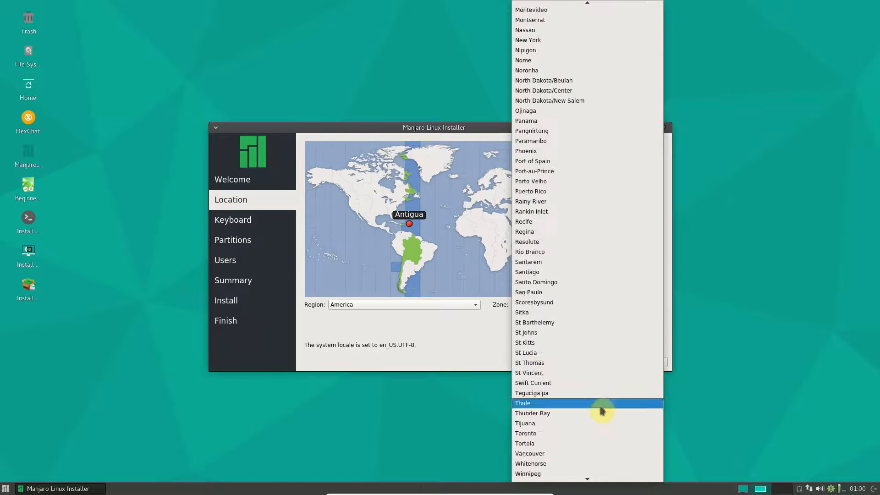
{"action": "left_click", "coordinate": [586, 433]}
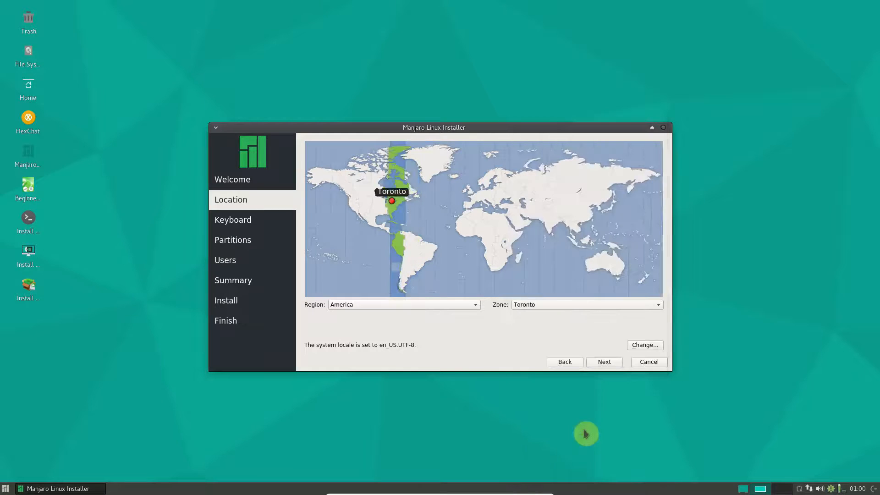
{"action": "left_click", "coordinate": [604, 362]}
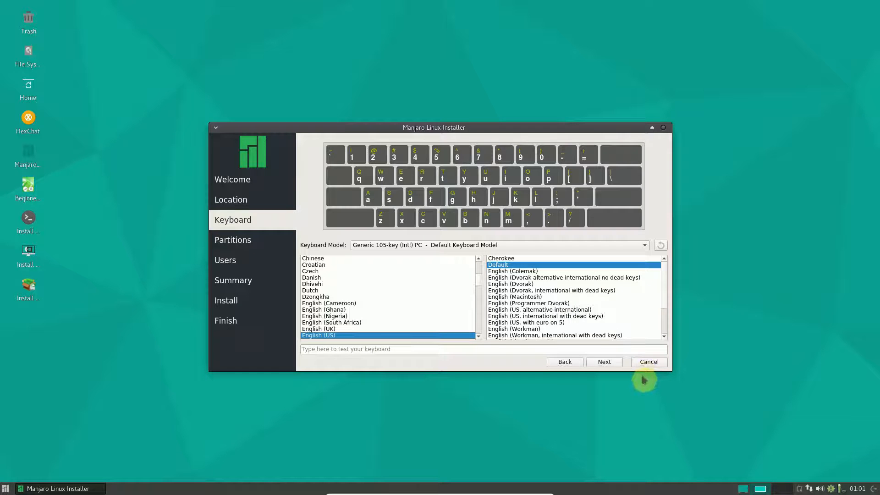
Keep the default keyboard layout and choose Erase disk on the ATA VBOX HARDDISK, then continue.
{"action": "left_click", "coordinate": [612, 364]}
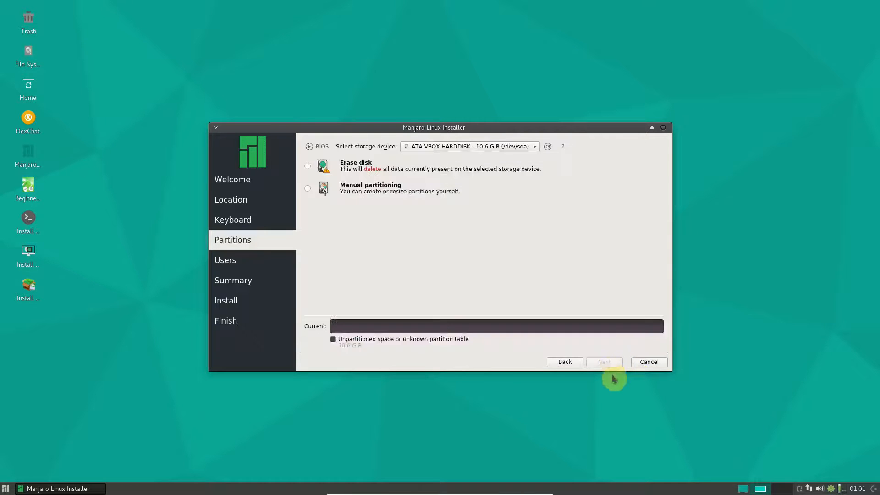
{"action": "left_click", "coordinate": [307, 166]}
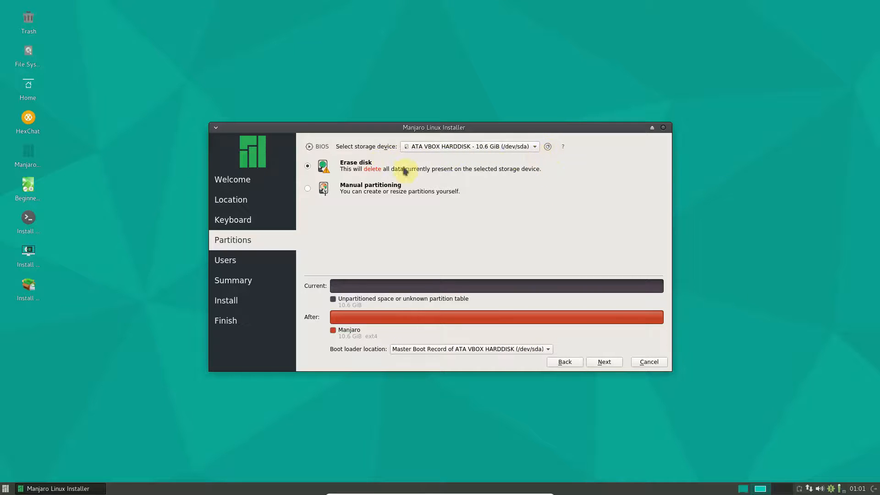
{"action": "left_click", "coordinate": [603, 362]}
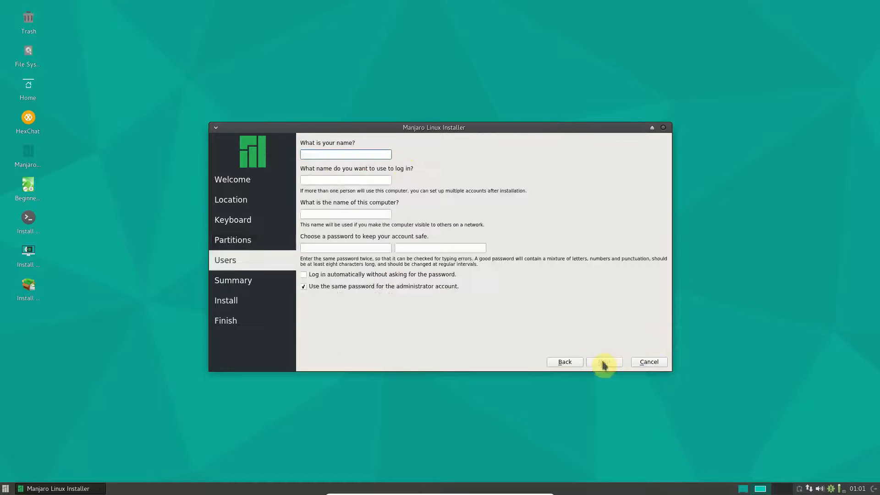
Enter the user's name and type the account password in both password fields, then continue.
{"action": "left_click", "coordinate": [365, 154]}
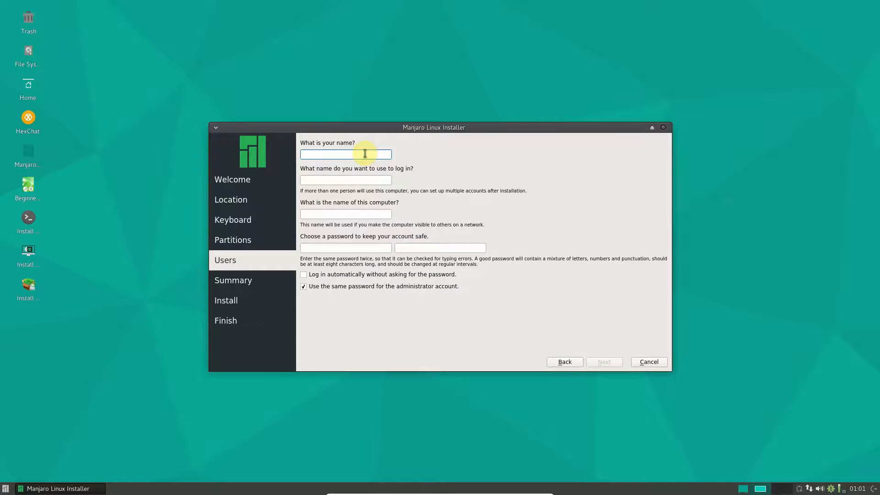
{"action": "type", "text": "PcUser"}
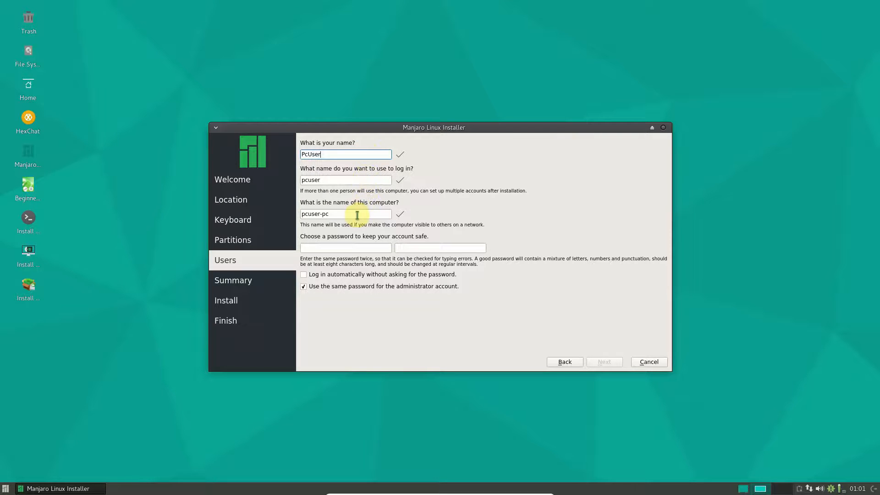
{"action": "left_click", "coordinate": [345, 249]}
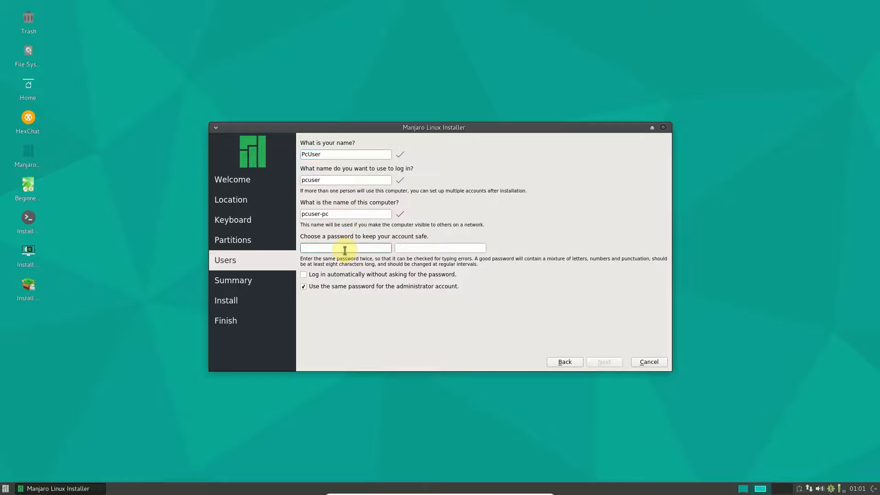
{"action": "type", "text": "pcus"}
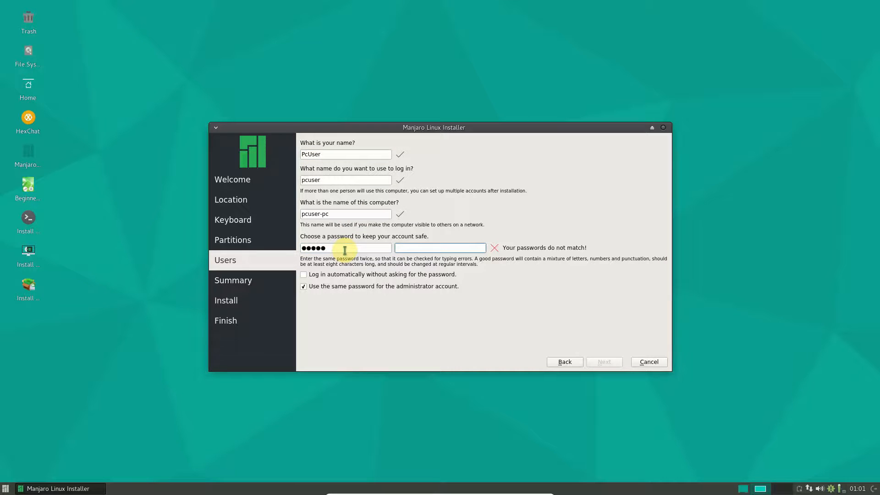
{"action": "type", "text": "•••••"}
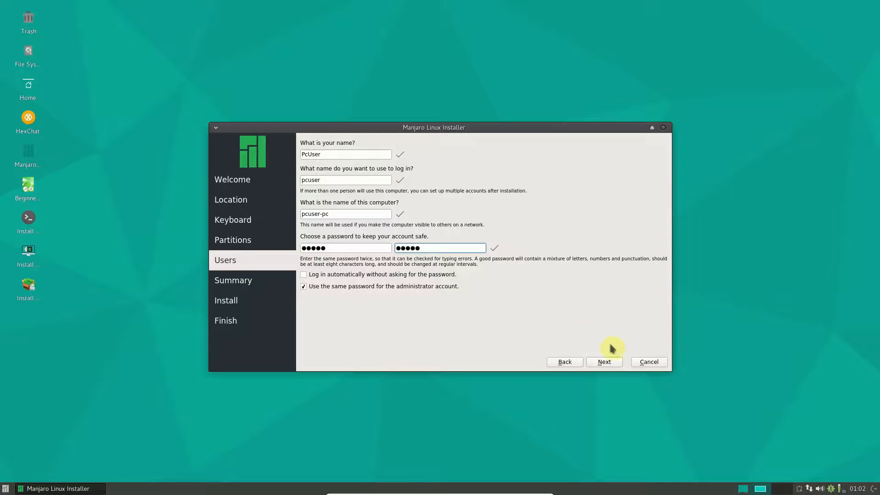
{"action": "left_click", "coordinate": [611, 362]}
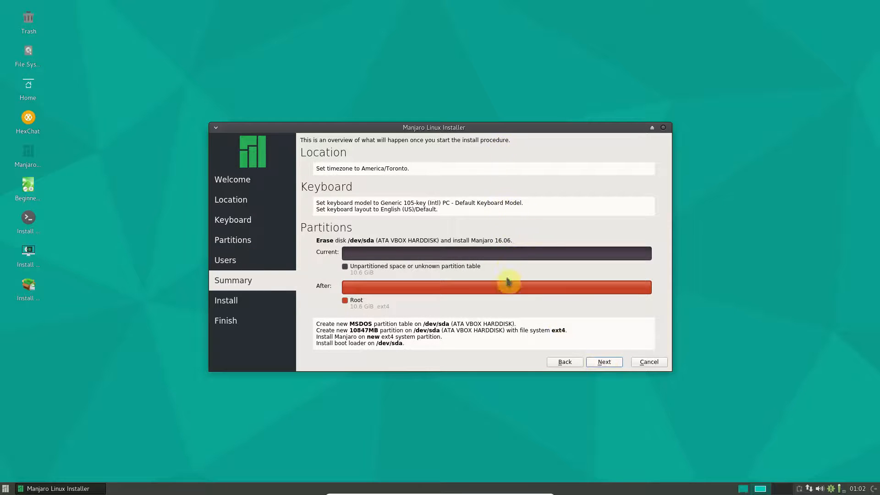
Start the installation from the summary page and quit the installer when it finishes.
{"action": "left_click", "coordinate": [603, 362]}
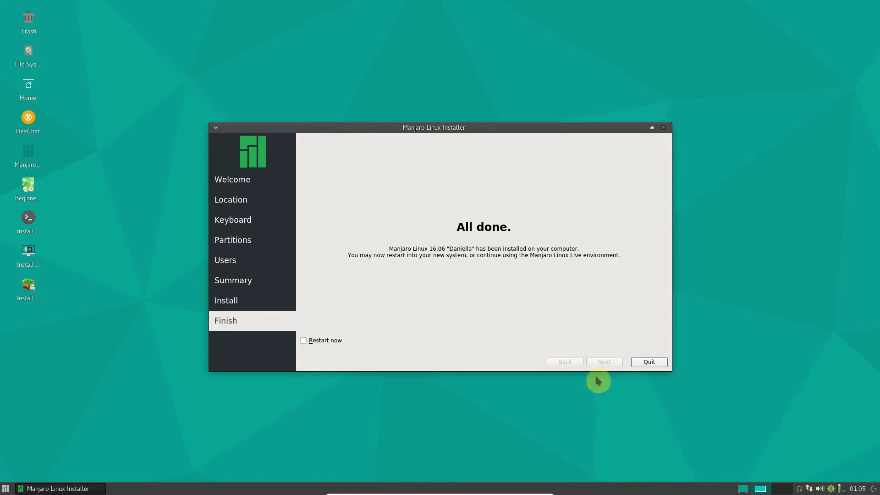
{"action": "left_click", "coordinate": [638, 363]}
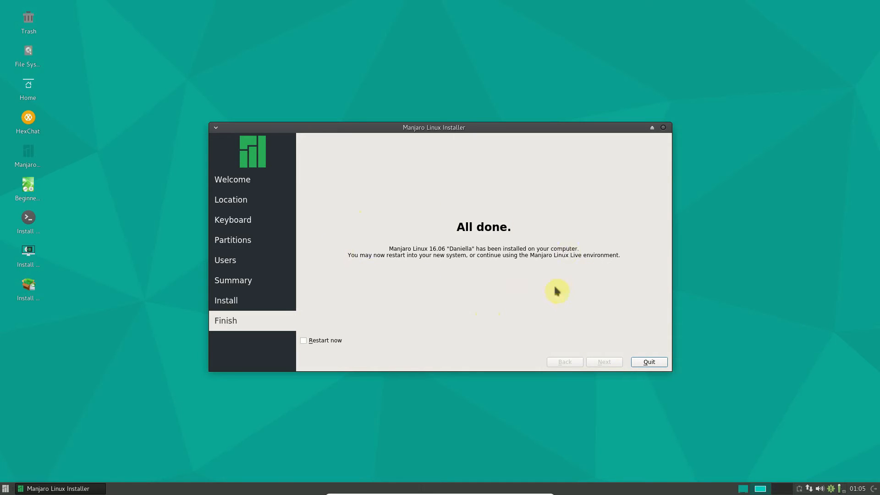
{"action": "left_click", "coordinate": [649, 362]}
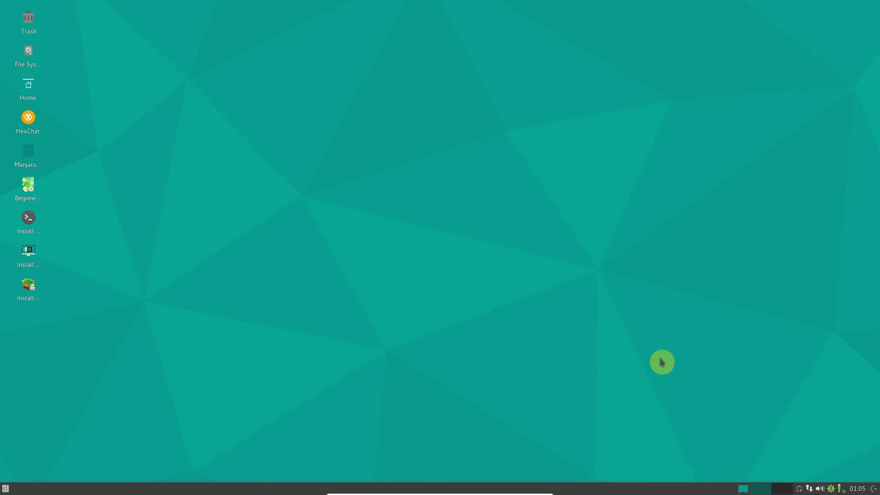
Log out of the live session from the application menu.
{"action": "left_click", "coordinate": [6, 489]}
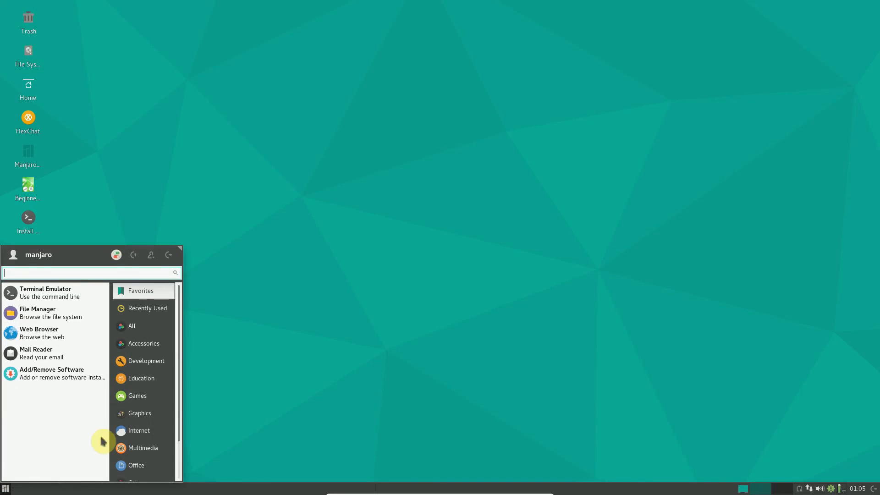
{"action": "left_click", "coordinate": [162, 261]}
{"action": "left_click", "coordinate": [486, 228]}
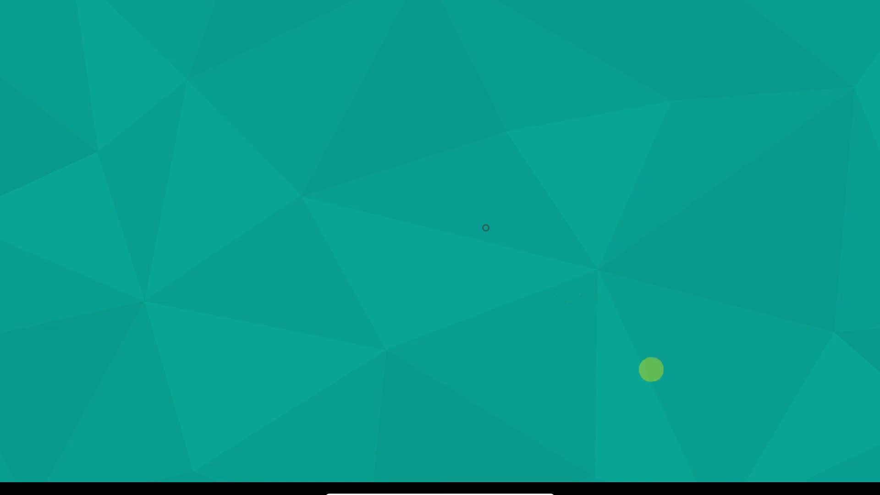